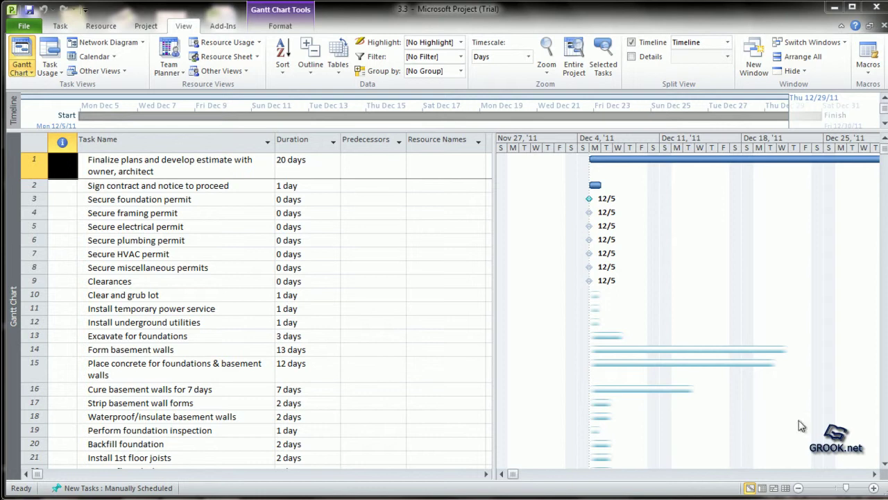
left_click(213, 139)
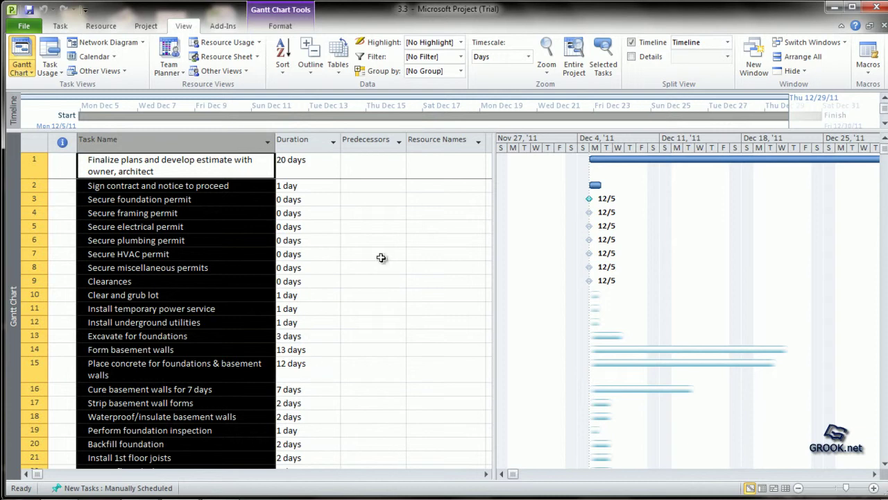
left_click(383, 200)
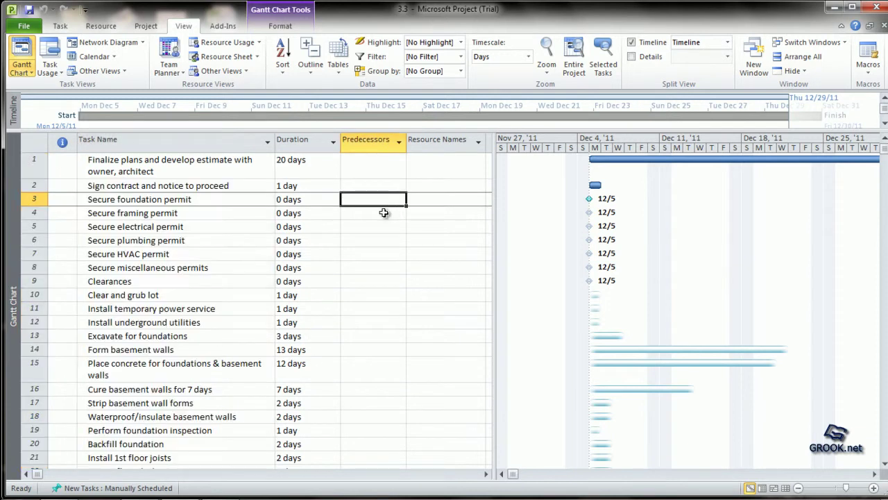
Step: Insert a new task named "General Conditions" above the first task, Finalize plans and develop estimate
left_click(32, 166)
right_click(34, 168)
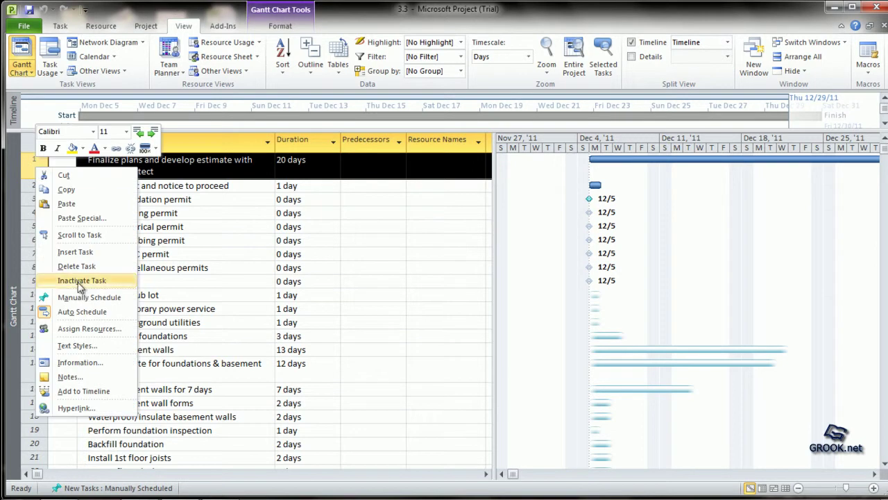
left_click(90, 253)
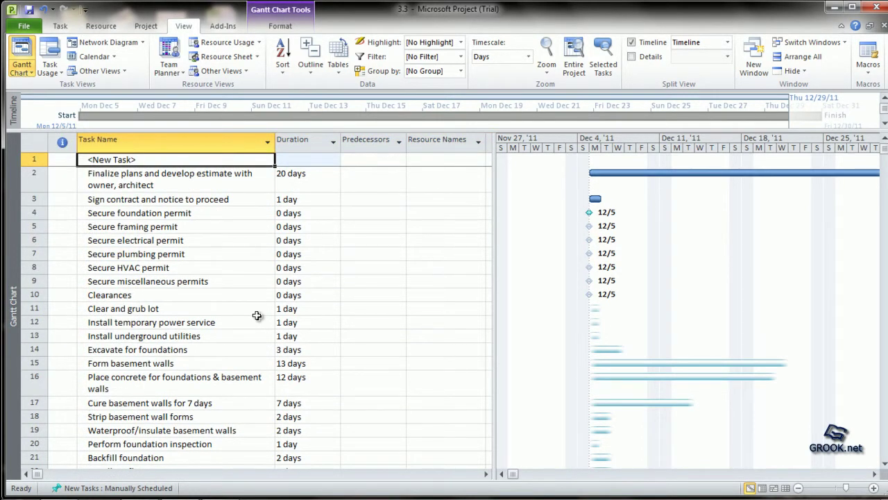
type("General")
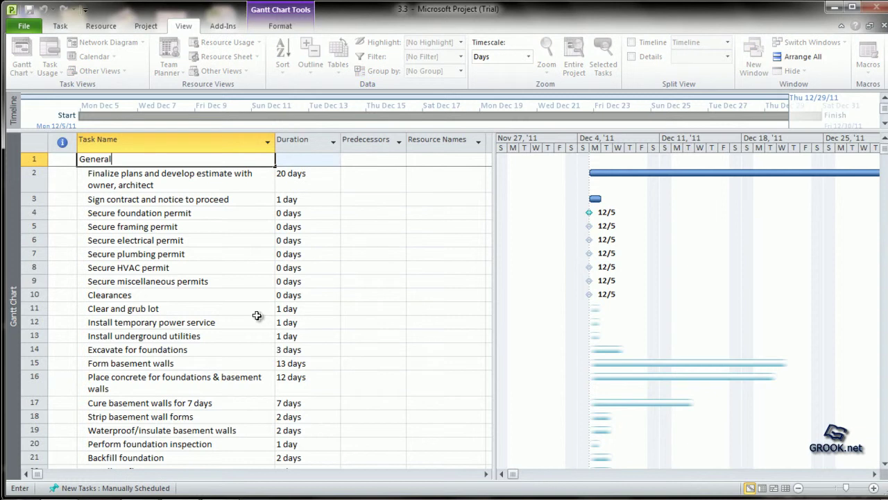
type(" Conditions")
left_click(401, 242)
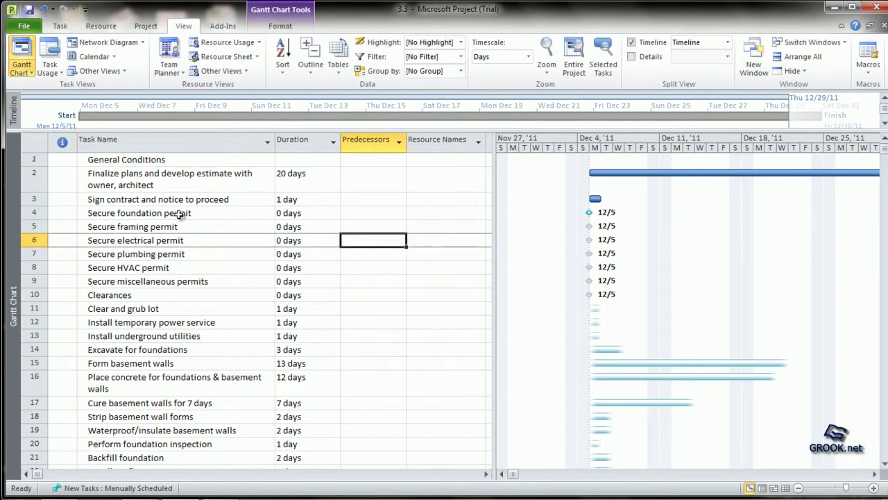
Step: Indent the Finalize plans and Sign contract tasks as subtasks of General Conditions
left_click(33, 173)
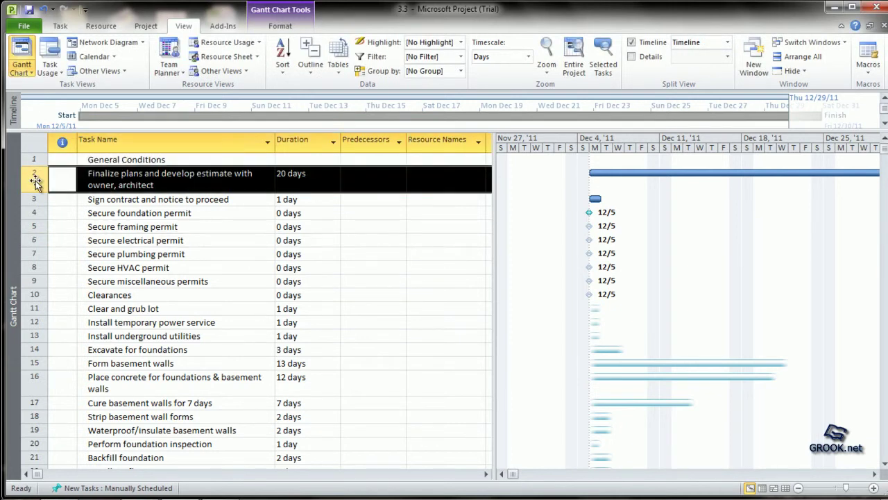
left_click(413, 240)
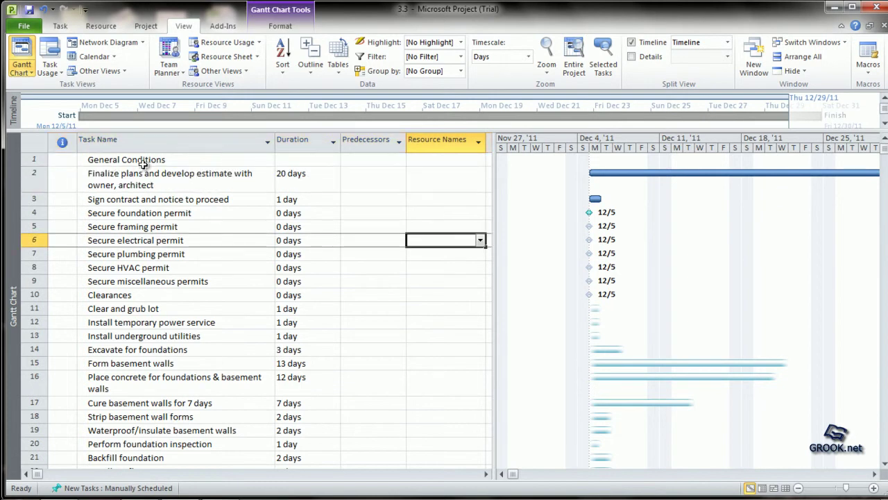
left_click_drag(196, 179, 175, 199)
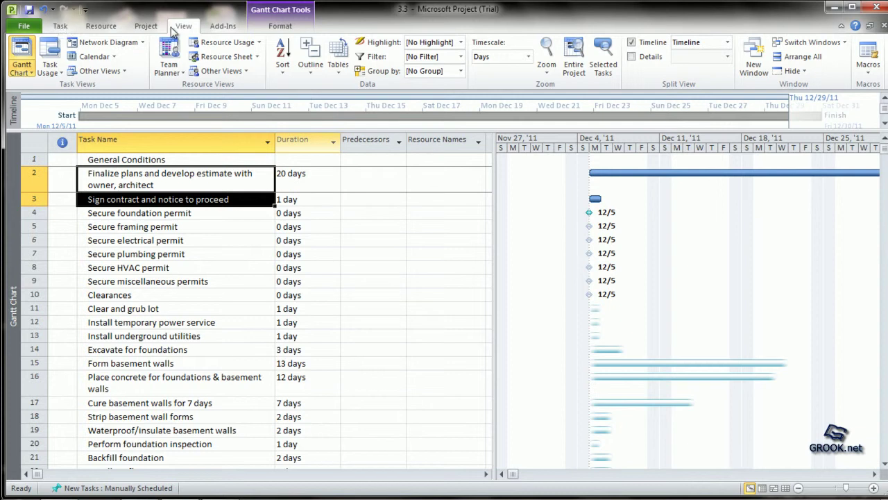
left_click(60, 27)
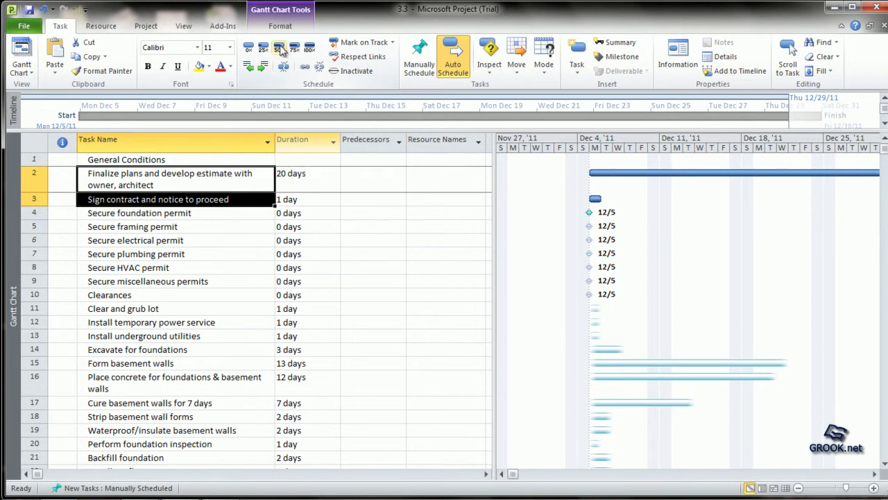
left_click(262, 66)
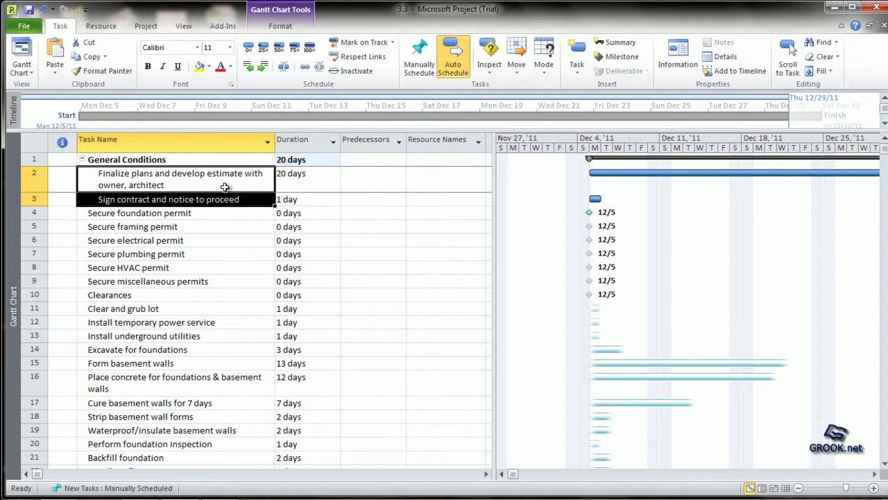
left_click(349, 204)
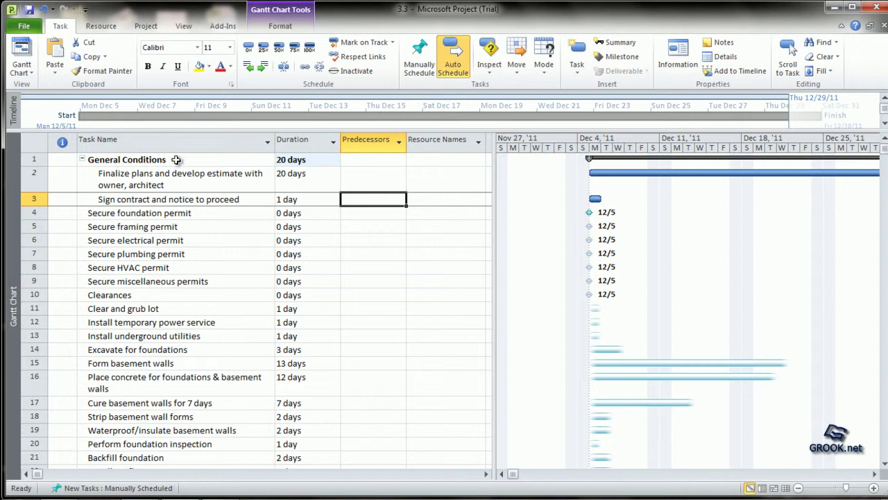
Step: Insert a new task named "Apply for permits" above Secure foundation permit
left_click(31, 213)
right_click(31, 212)
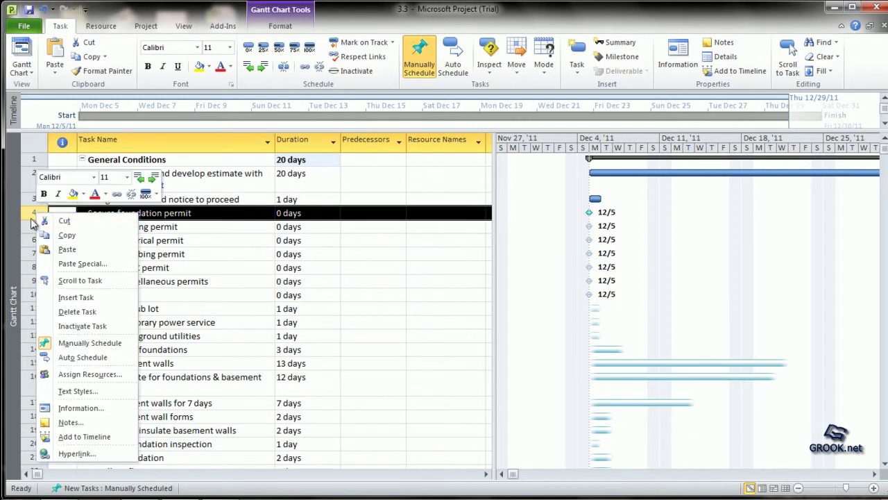
left_click(72, 297)
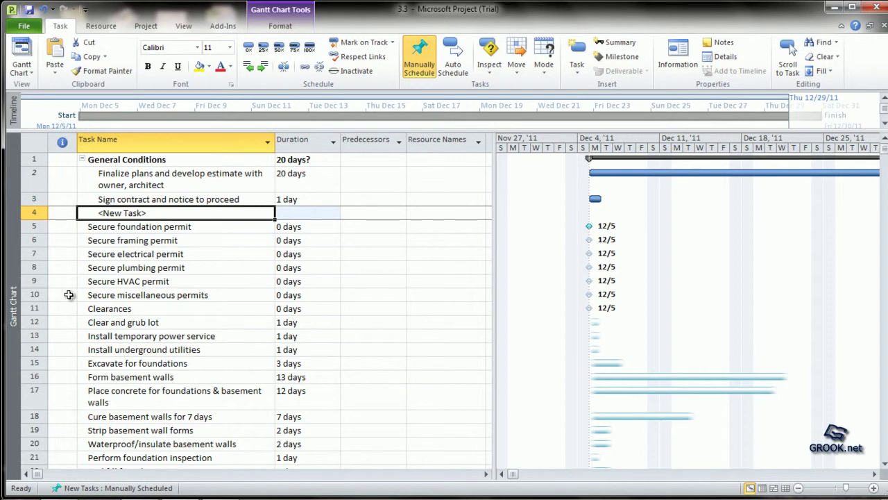
type("Apply fo")
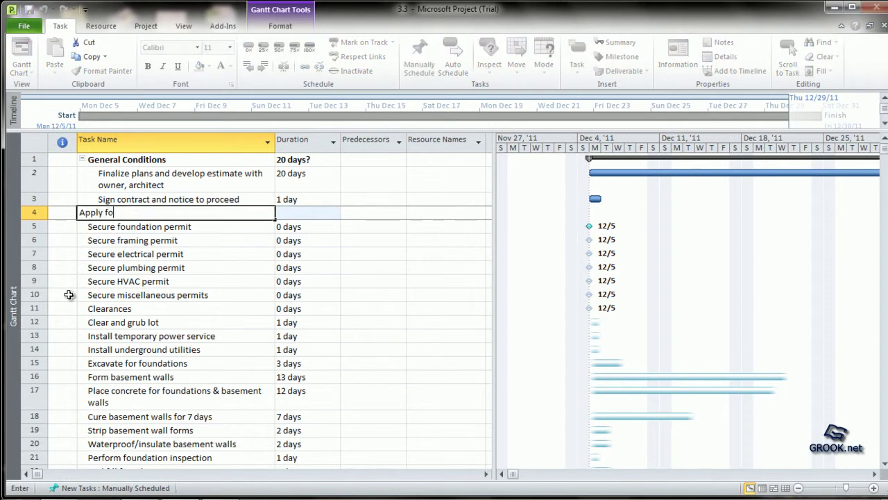
type("r permits")
left_click(387, 284)
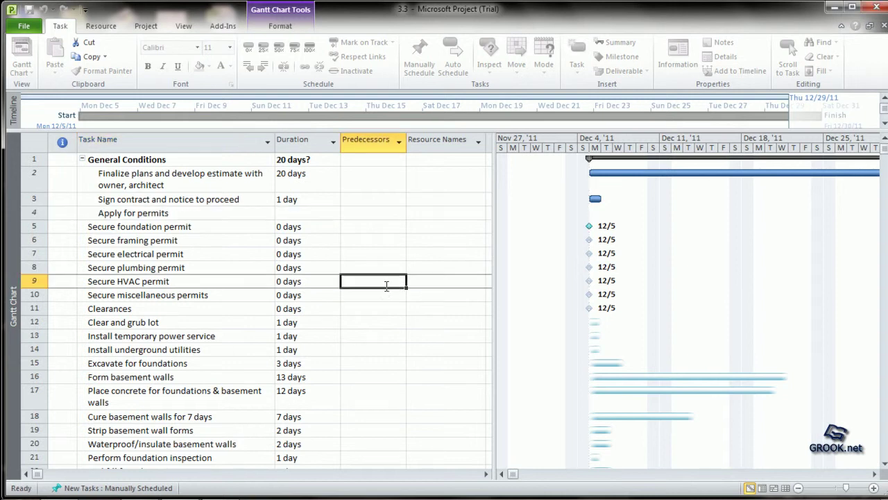
Step: Indent the tasks from Secure foundation permit through Secure miscellaneous permits as subtasks of Apply for permits
left_click_drag(142, 226, 142, 298)
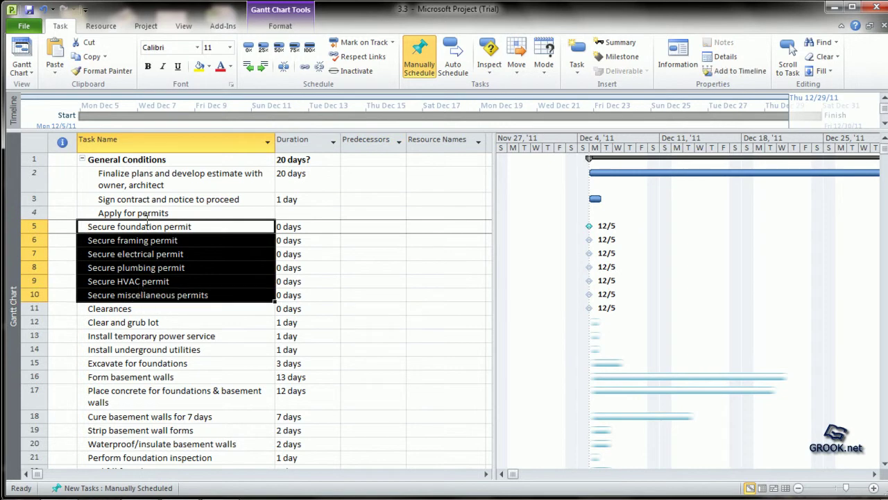
left_click(264, 69)
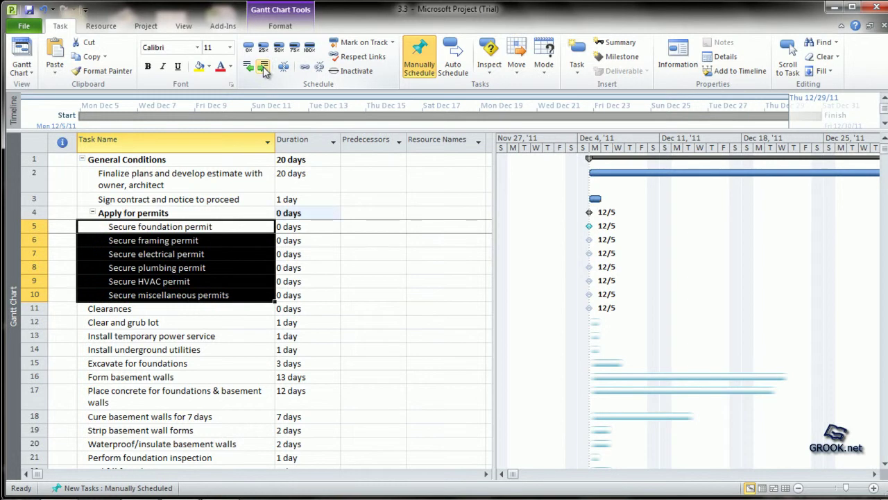
left_click(426, 307)
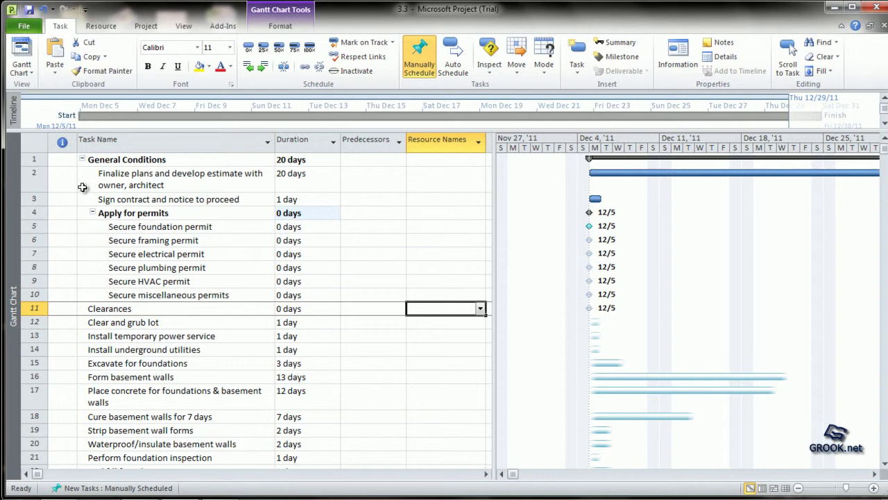
Step: Outdent the Apply for permits summary task one level and indent it back under General Conditions
left_click(160, 213)
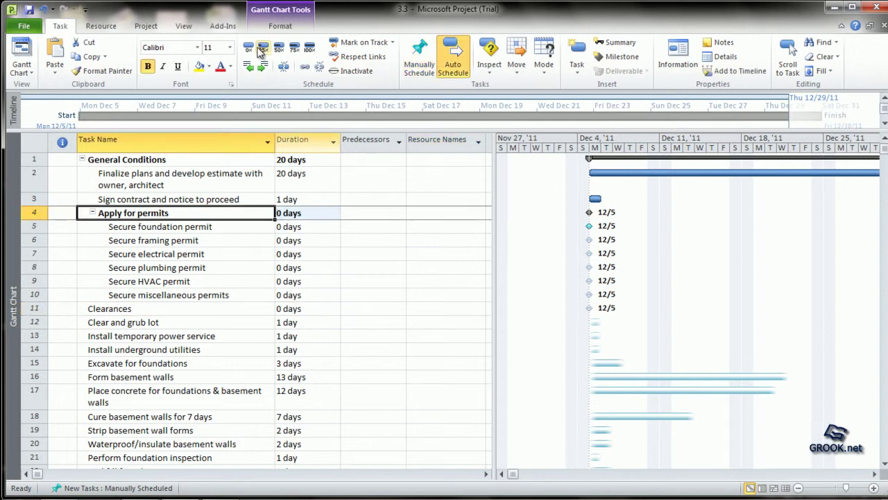
left_click(248, 66)
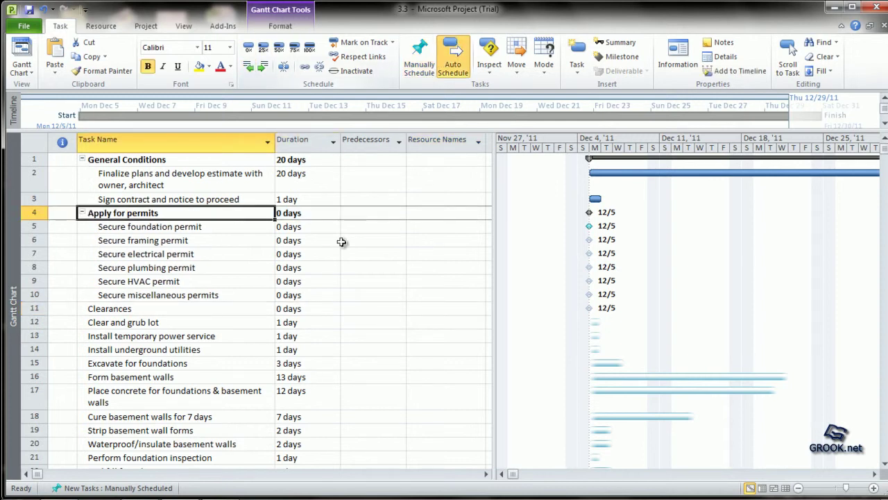
left_click(262, 66)
left_click(397, 242)
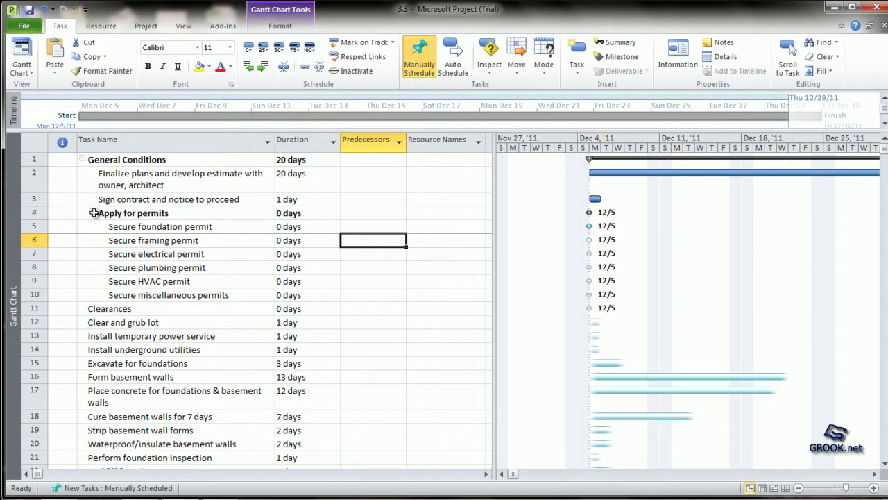
Step: Collapse and re-expand the General Conditions and Apply for permits summary tasks to check their subtask grouping
left_click(82, 159)
left_click(82, 159)
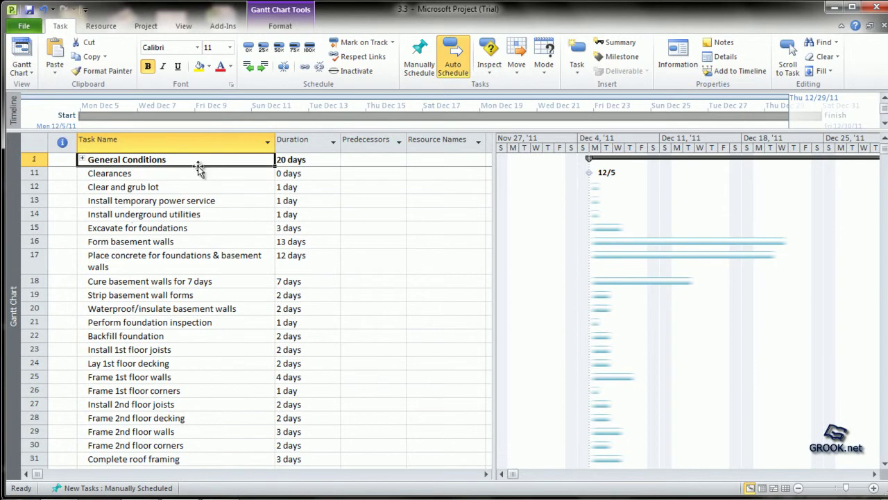
left_click(81, 159)
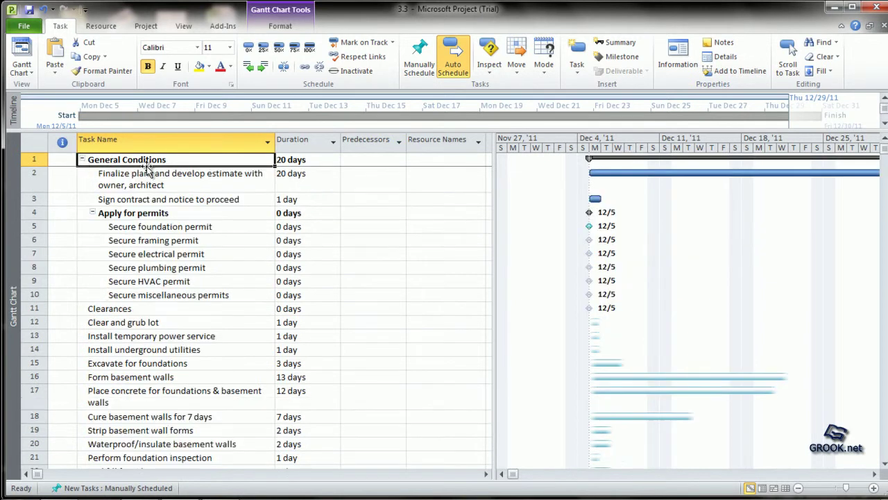
left_click(93, 213)
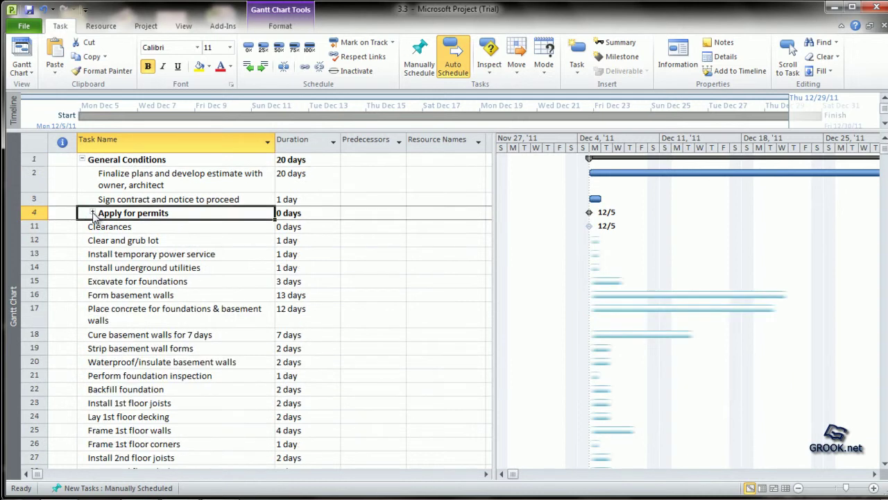
left_click(92, 213)
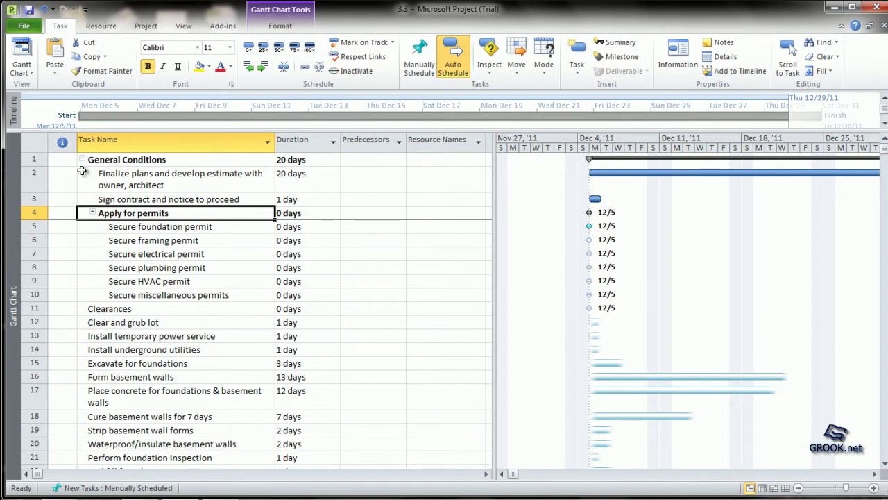
Step: Insert a task above General Conditions named "Single Family House - Architect Design (3,000 square feet with full basement)"
left_click(36, 160)
right_click(37, 161)
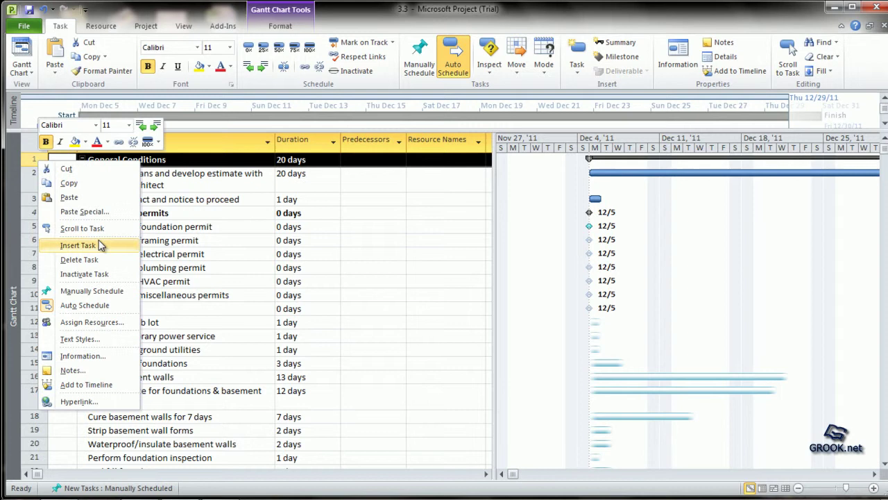
left_click(77, 245)
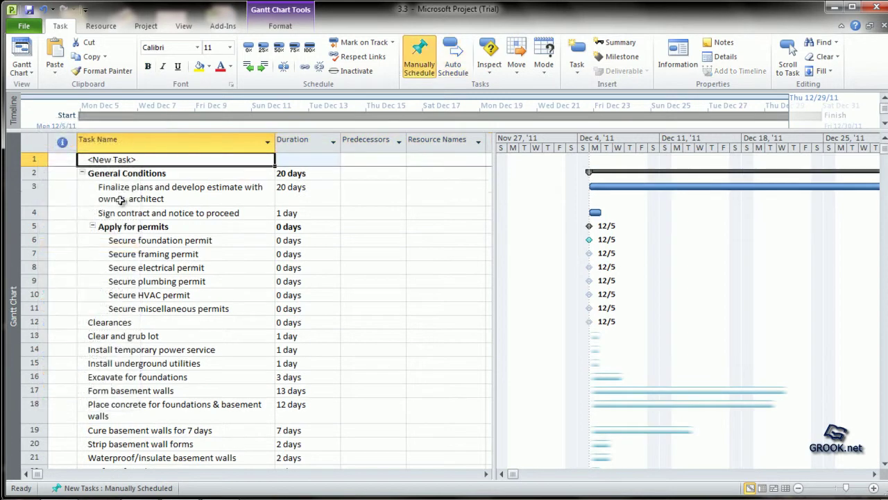
left_click(143, 160)
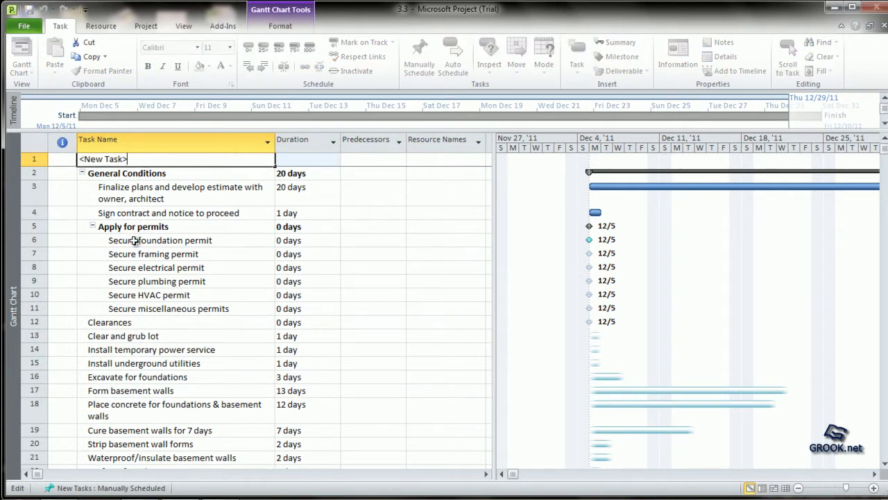
type("Sing")
key("Left")
key("Left")
key("Left")
key("Left")
key("Left")
key("BackSpace")
key("BackSpace")
key("BackSpace")
key("BackSpace")
key("BackSpace")
key("BackSpace")
key("BackSpace")
key("BackSpace")
key("BackSpace")
key("BackSpace")
type("Family House")
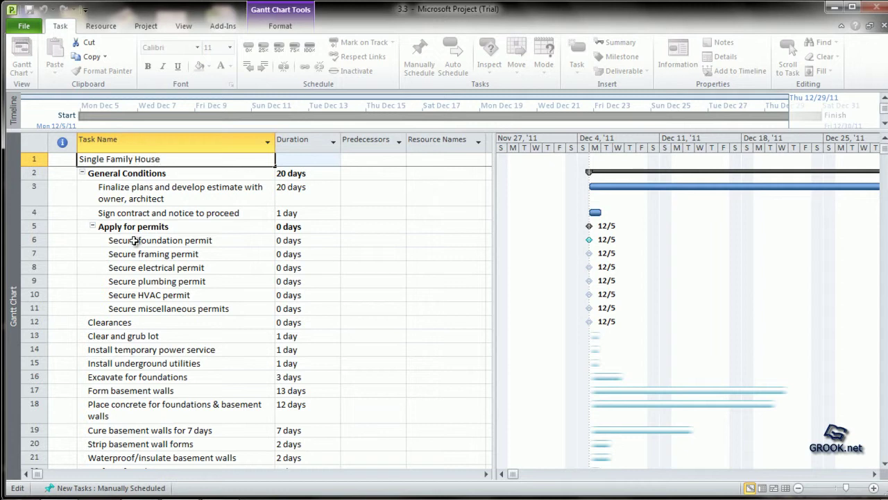
type(" - Architect Design (3,000")
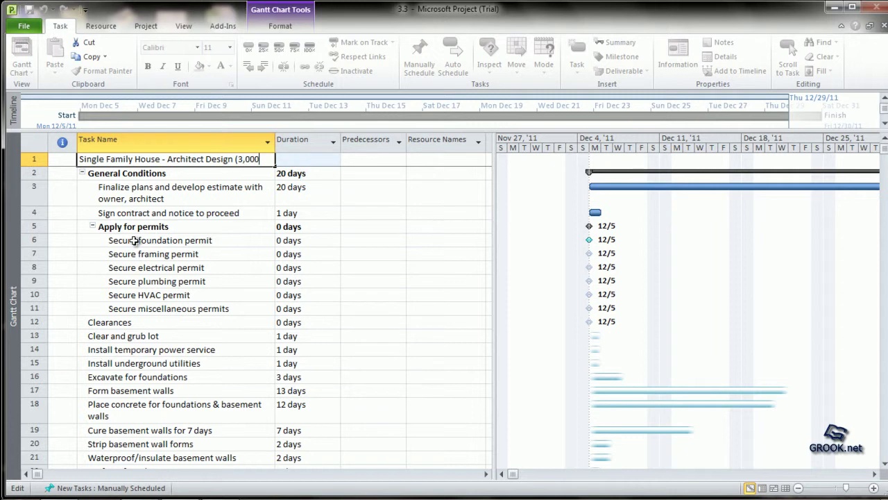
type("uare feet with full basement")
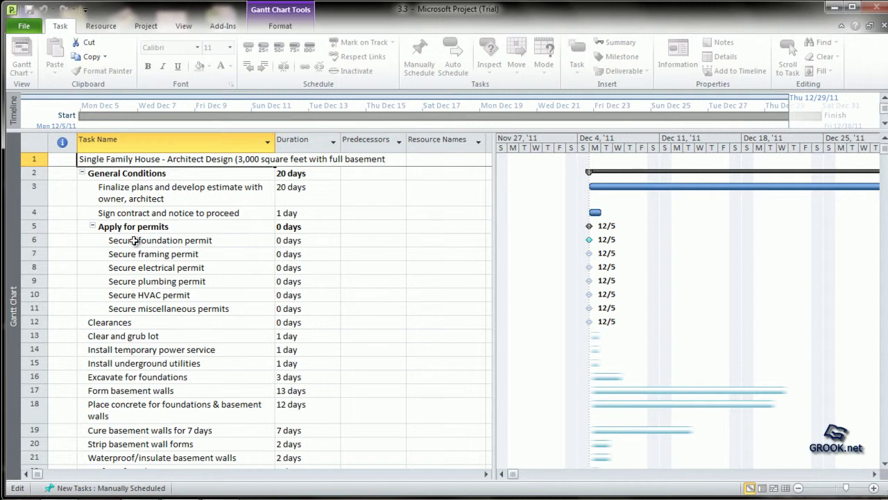
left_click(349, 264)
Step: Indent all tasks from General Conditions downward one level under the Single Family House task
left_click_drag(149, 184, 367, 286)
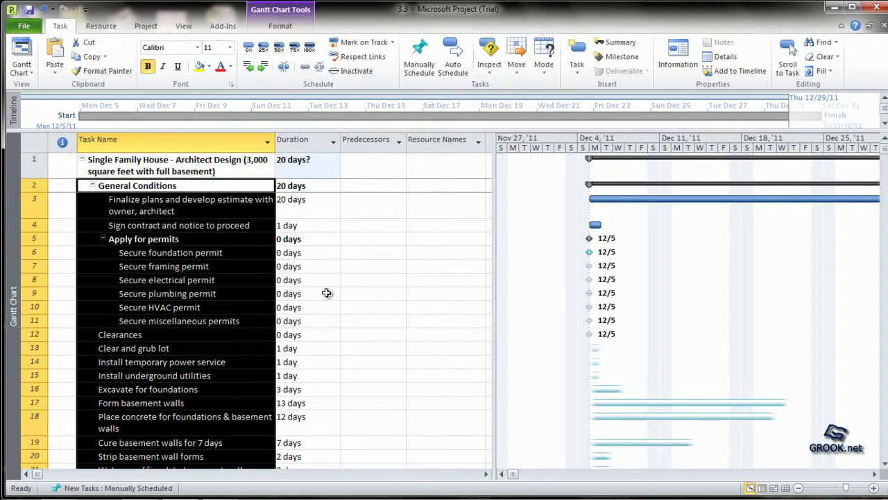
left_click(383, 227)
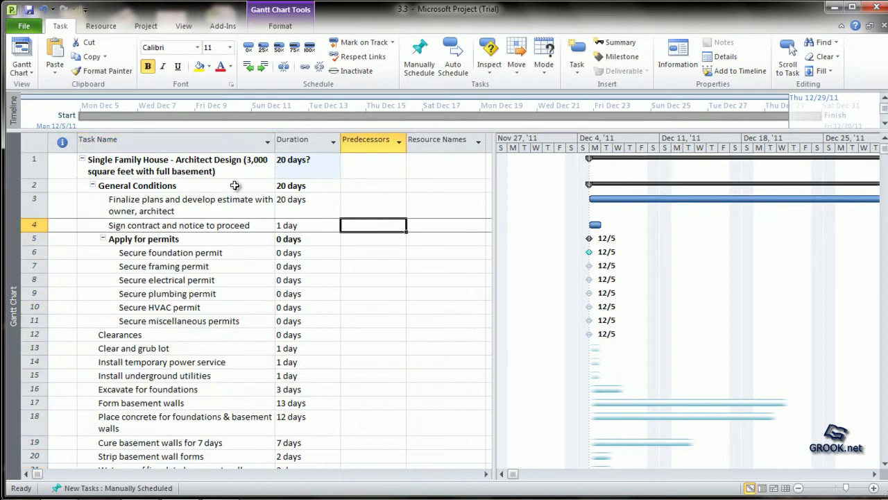
left_click(225, 170)
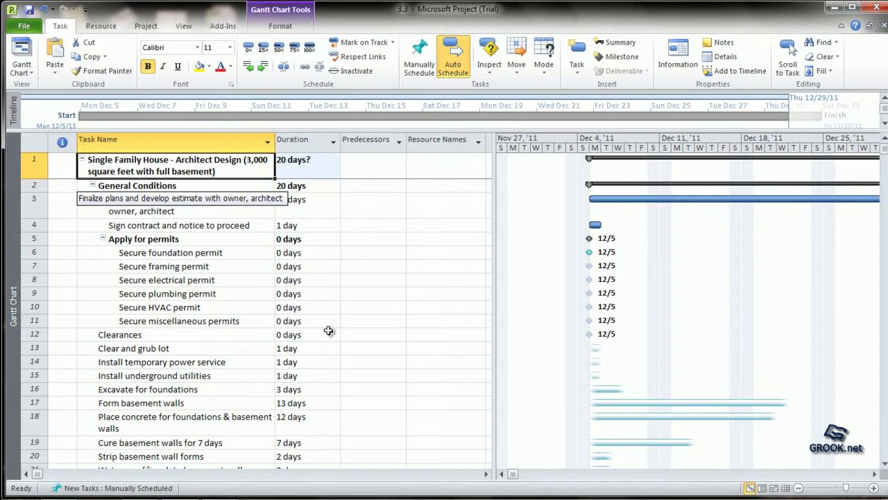
Step: Indent Clear and grub lot, Install temporary power service and Install underground utilities one level under Clearances, and outdent them back
left_click(409, 324)
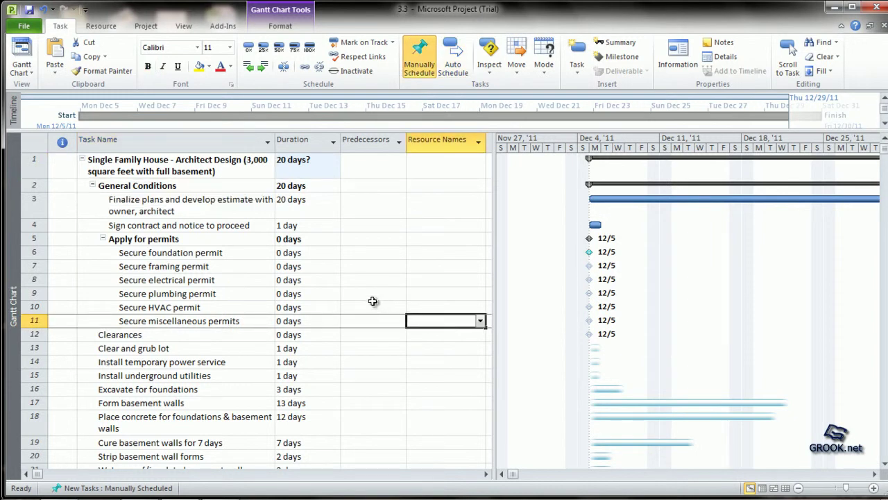
scroll(372, 301, "down", 1)
scroll(372, 301, "down", 1)
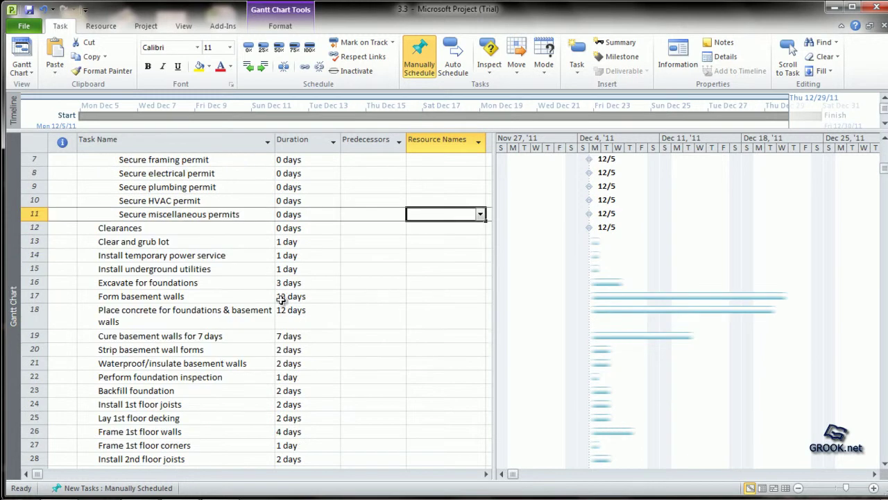
left_click(156, 229)
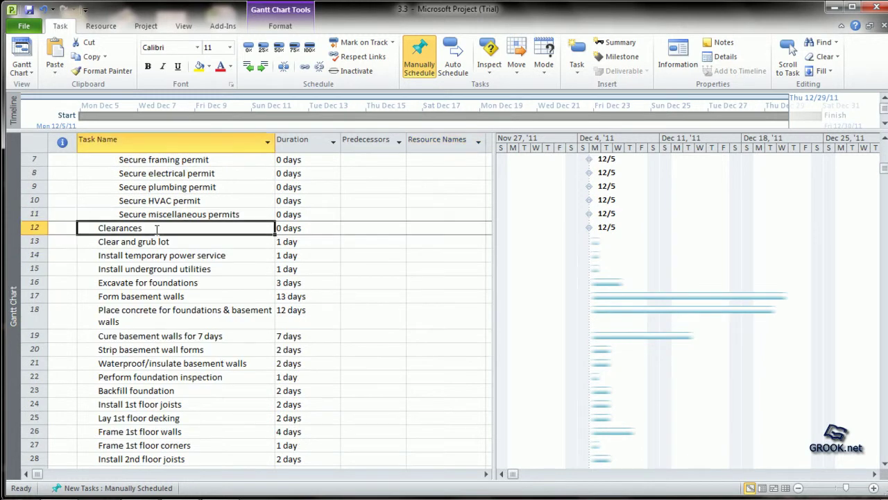
left_click(125, 243)
left_click(122, 258)
left_click(124, 268)
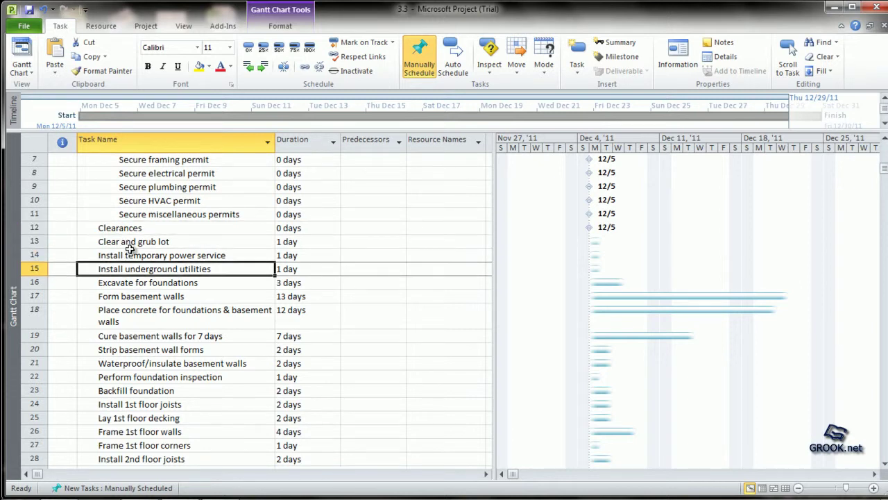
left_click(147, 230)
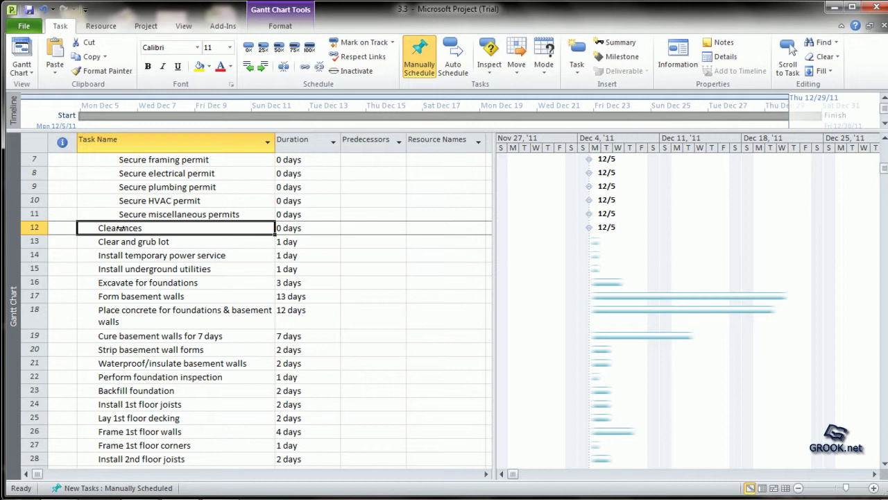
left_click_drag(176, 242, 178, 266)
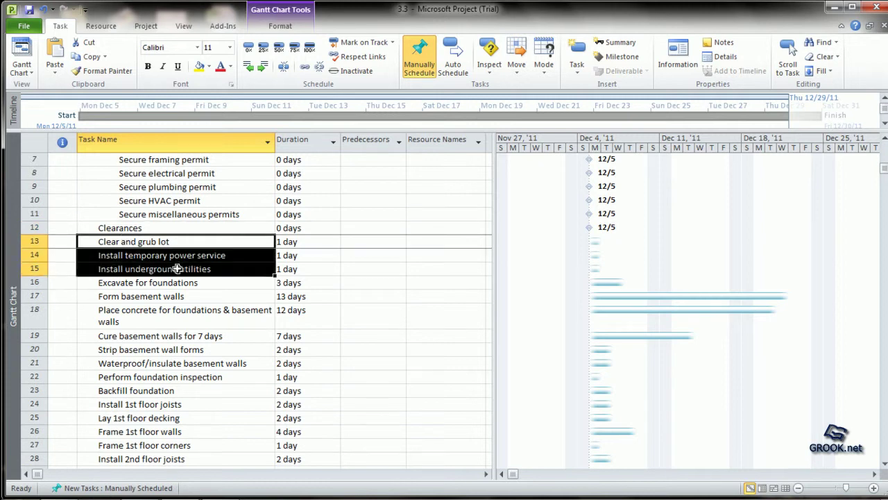
left_click(262, 70)
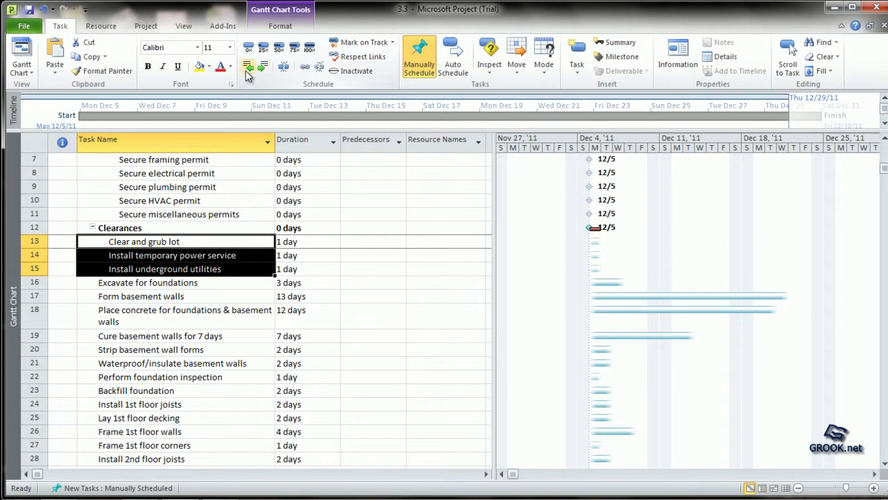
left_click(248, 69)
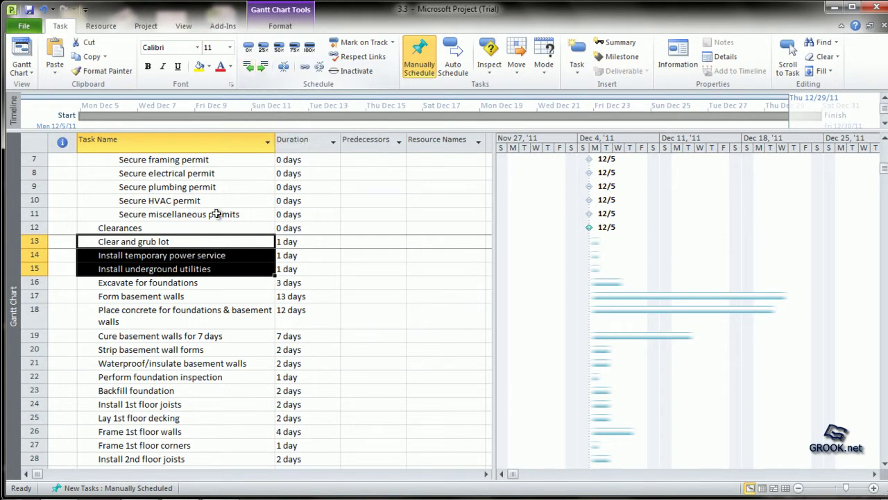
Step: Outdent the Clearances task one level, to the same outline level as the Single Family House task
left_click(187, 227)
left_click(248, 70)
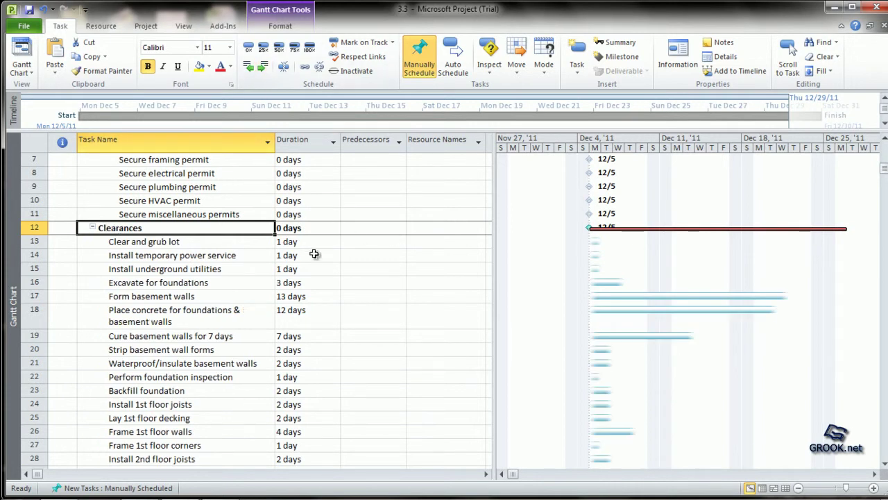
scroll(360, 210, "up", 2)
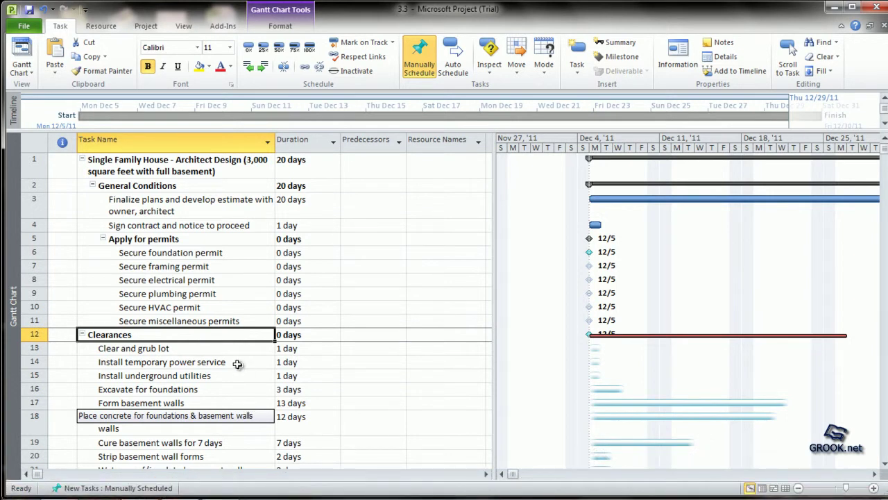
Step: Open the recent project 3.4.mpp from D:\MSP classes\L3 and dismiss the notice about the new task mode
left_click(24, 27)
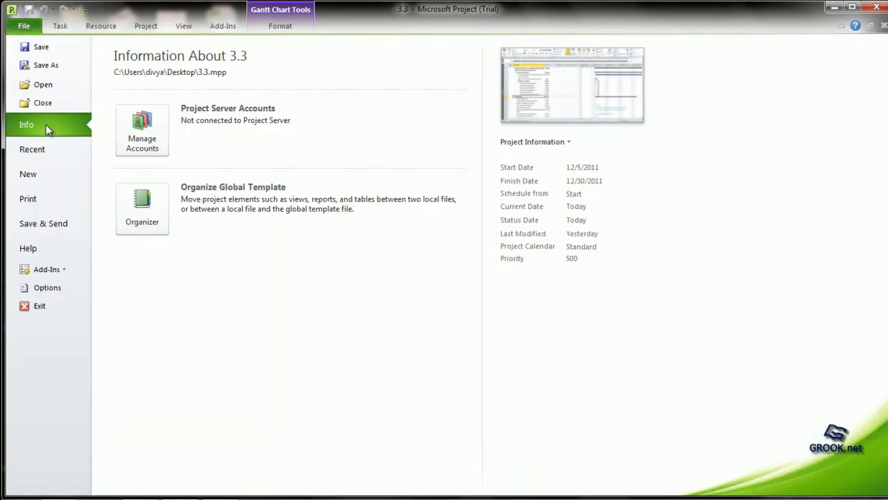
left_click(50, 148)
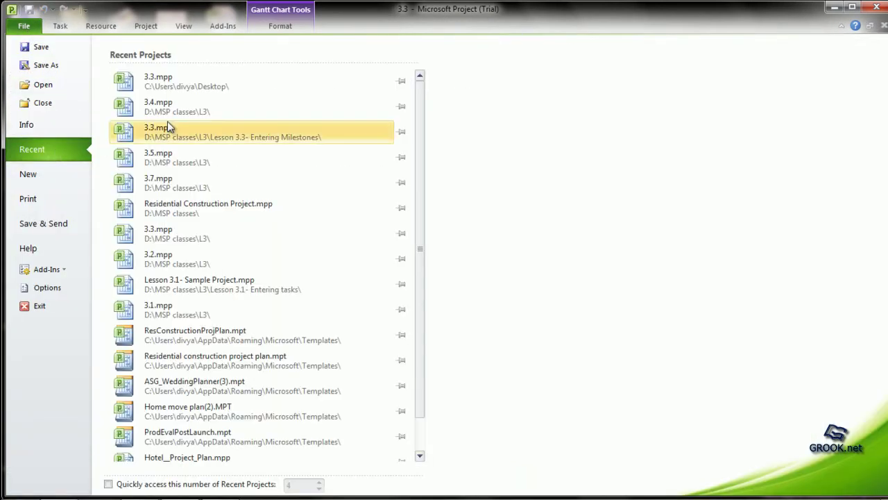
left_click(188, 113)
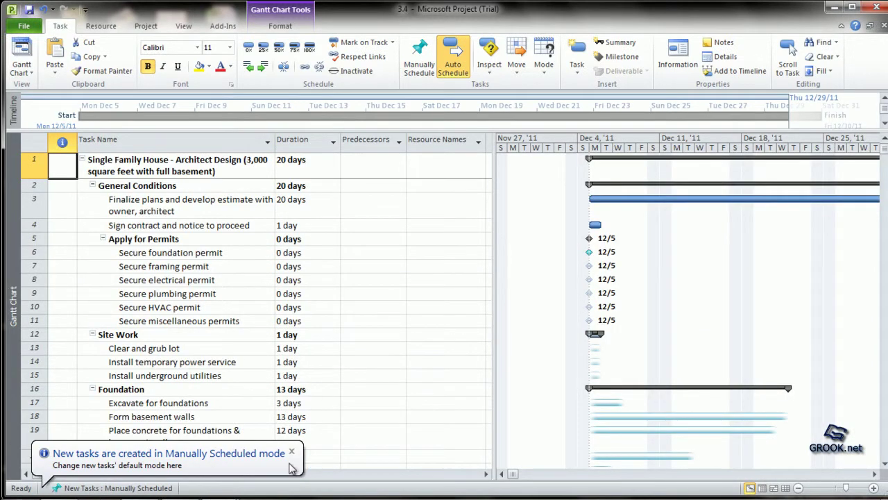
left_click(292, 452)
Step: Examine how the full task list of project 3.4 is organized into summary tasks and subtasks, from beginning to end
scroll(185, 321, "down", 1)
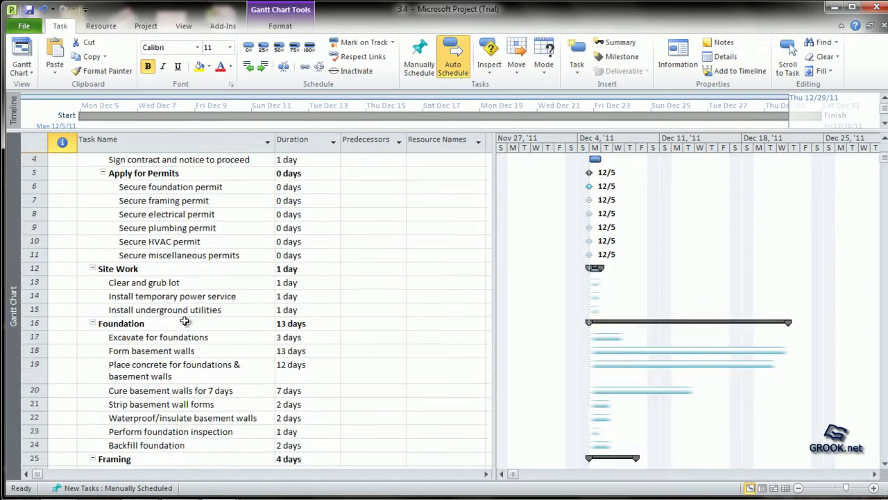
scroll(185, 321, "down", 10)
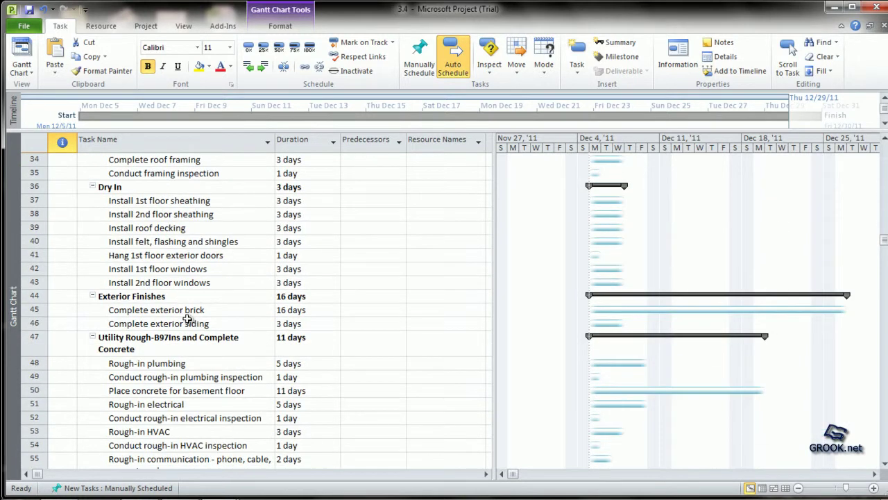
scroll(186, 318, "down", 15)
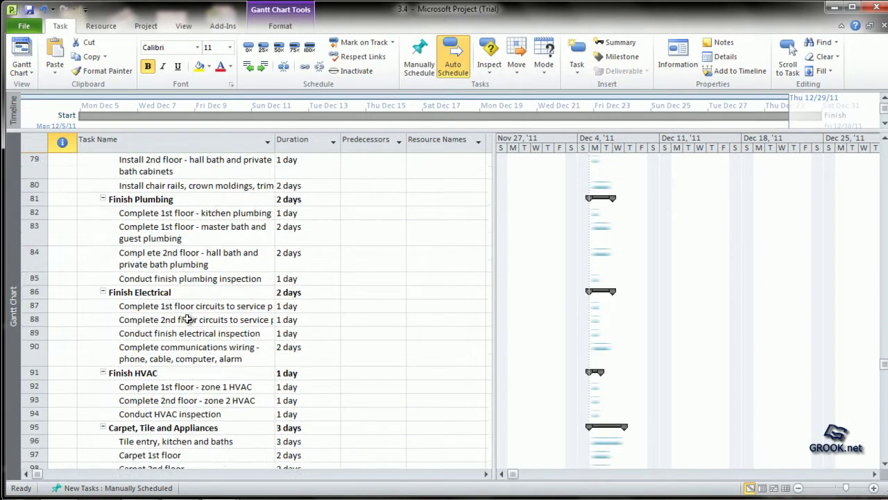
scroll(186, 318, "down", 6)
scroll(185, 323, "up", 5)
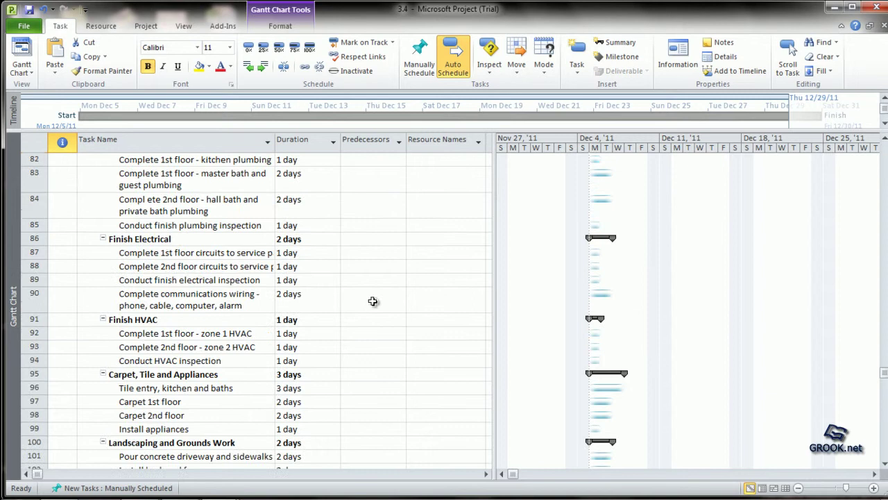
scroll(372, 300, "up", 20)
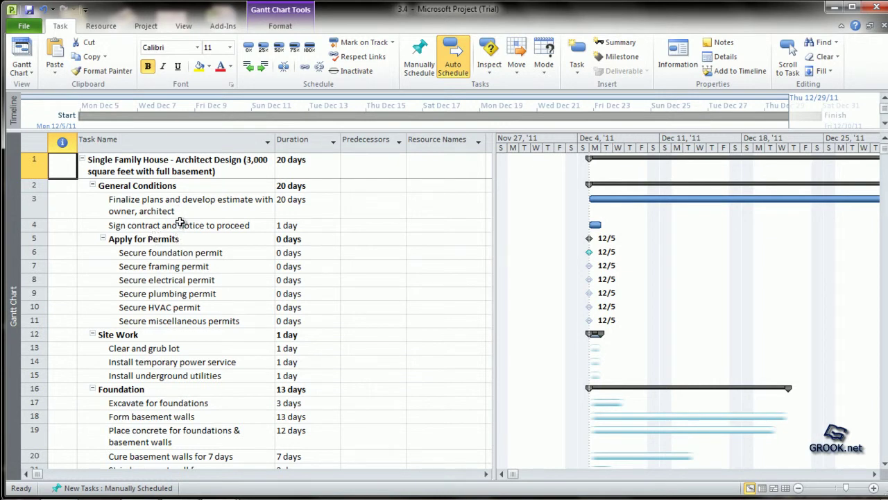
Step: Limit the displayed outline of the task list to Outline Level 1, and extend it to Outline Level 2
left_click(191, 32)
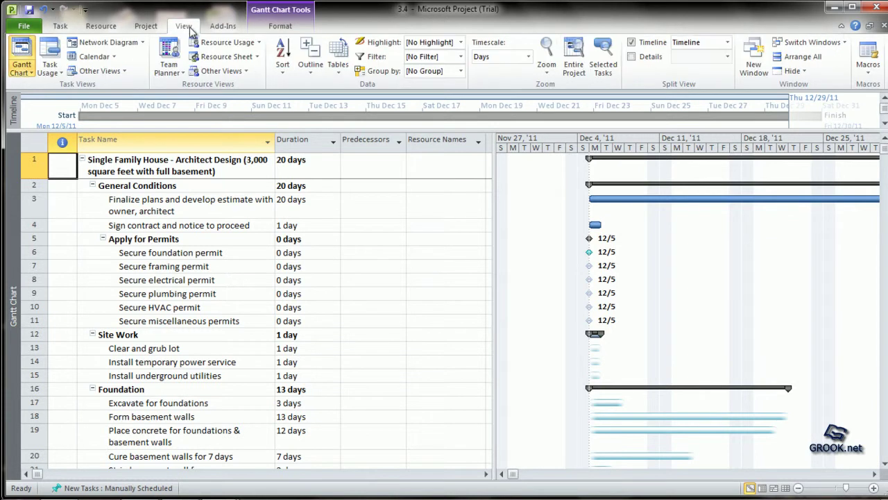
left_click(313, 68)
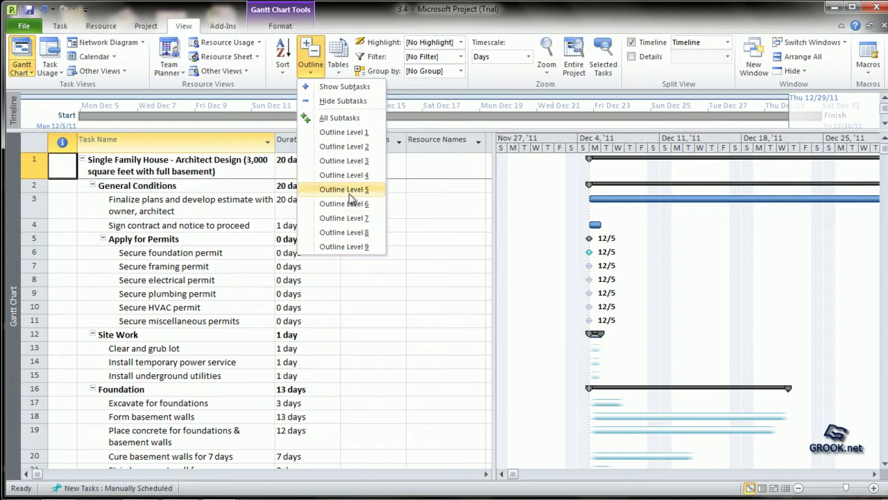
left_click(351, 132)
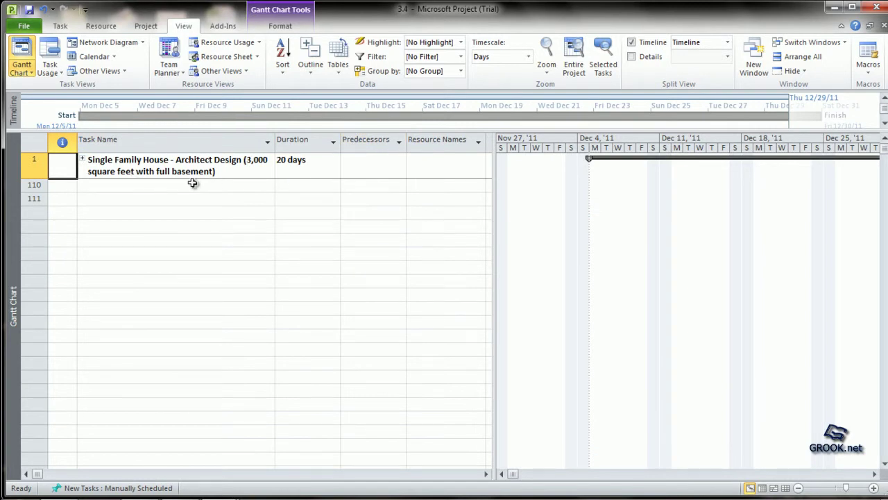
left_click(307, 72)
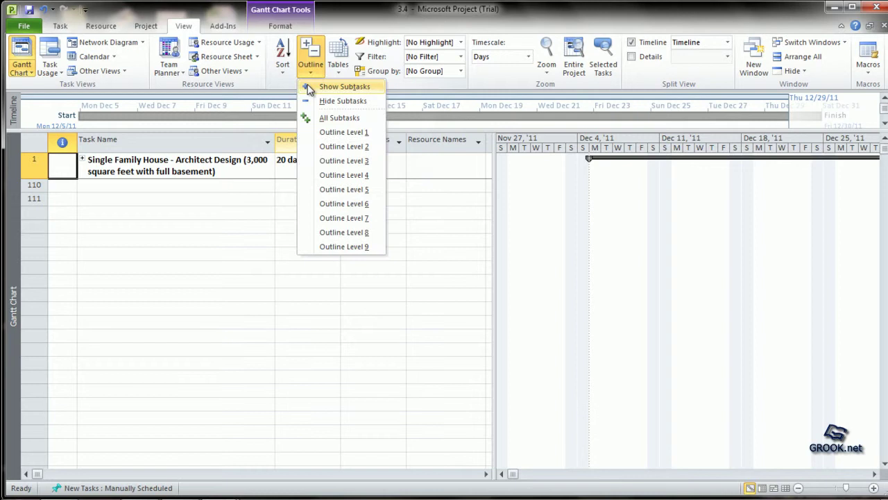
left_click(330, 148)
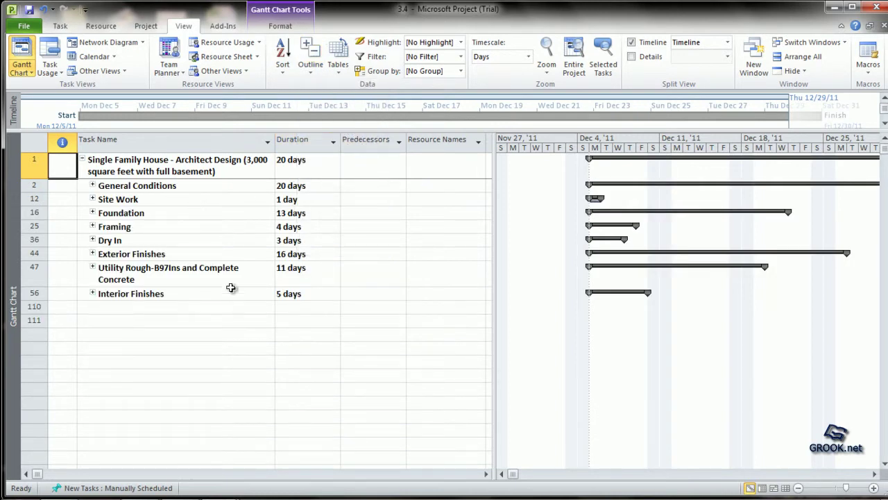
Step: Display the task list down to Outline Level 9, and collapse and re-expand the General Conditions summary task
left_click(310, 68)
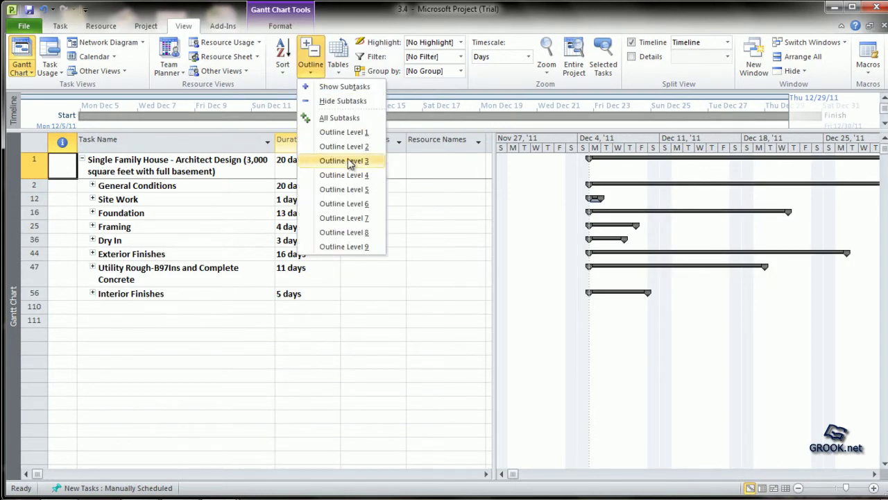
left_click(356, 247)
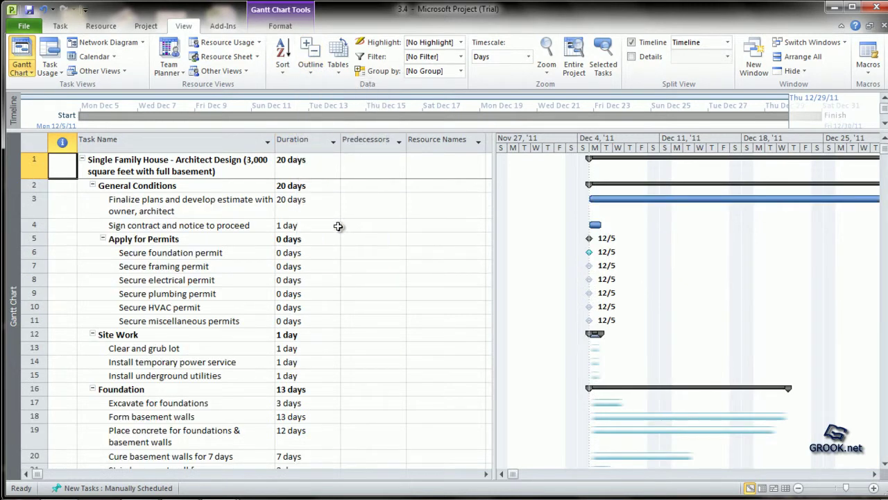
scroll(183, 340, "down", 6)
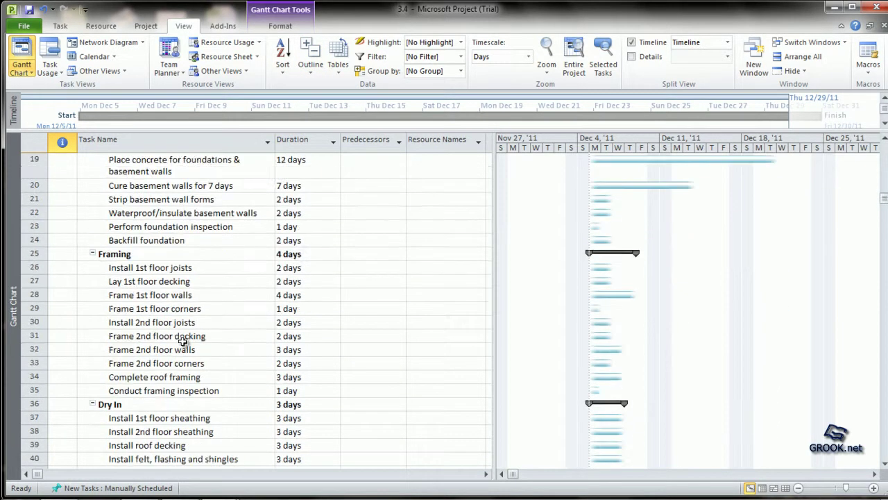
scroll(183, 340, "down", 6)
scroll(182, 340, "up", 12)
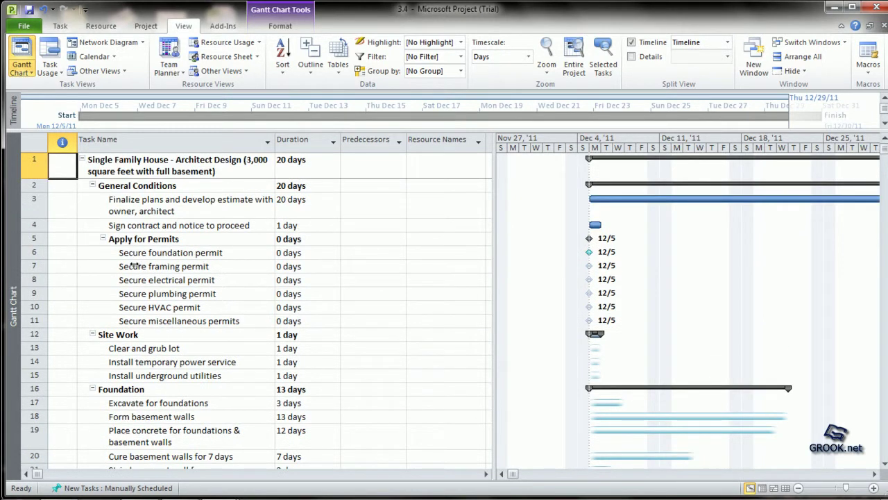
left_click(92, 186)
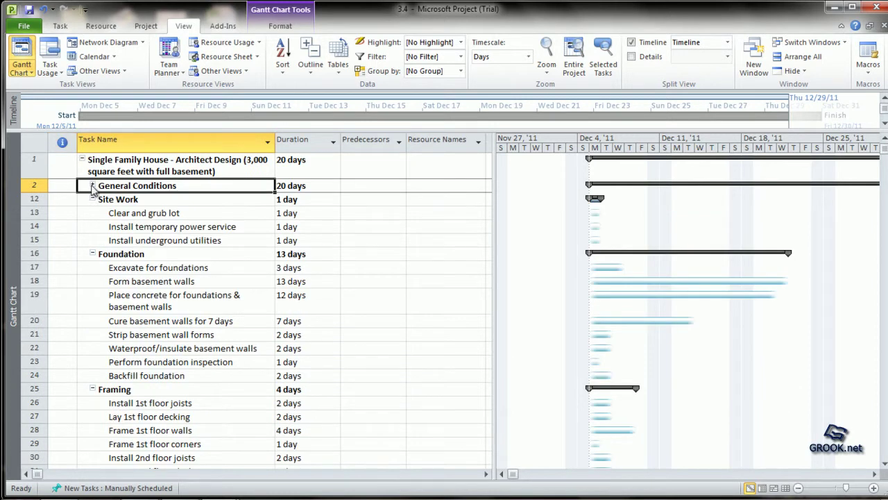
left_click(93, 186)
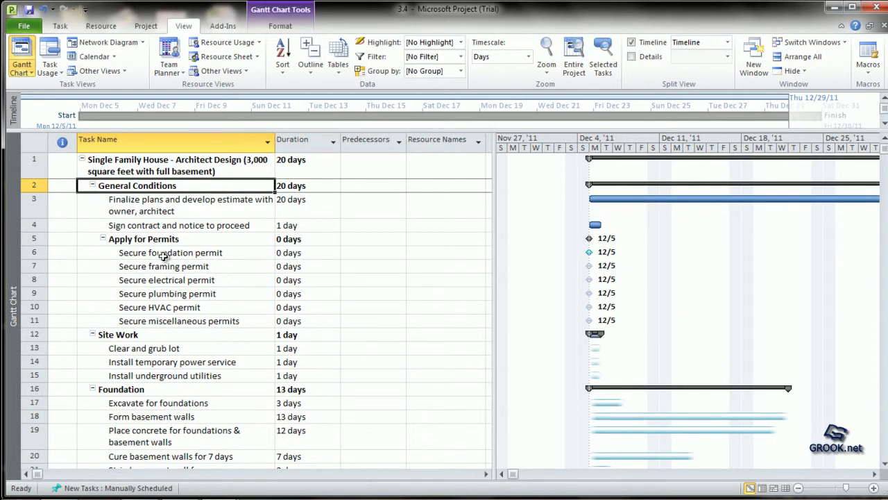